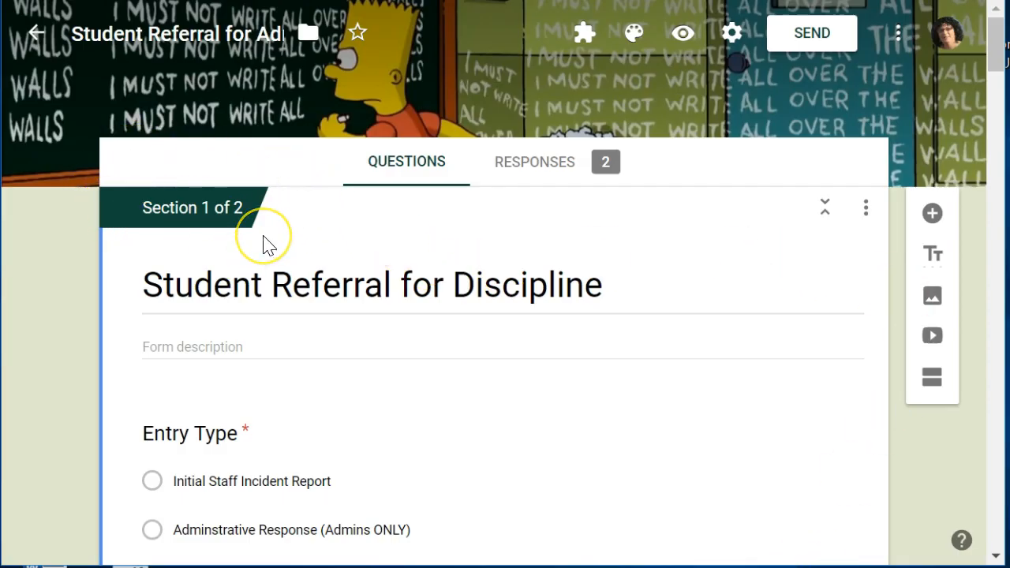
- Examine the Entry Type question's answer destinations and its option for going to a section based on the answer
scroll(334, 356, down, 2)
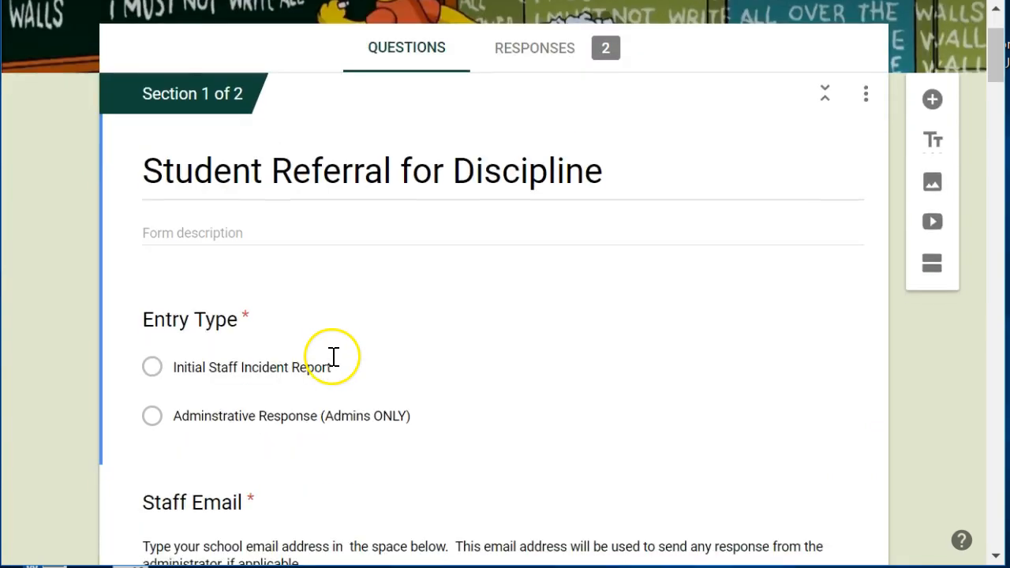
click(372, 371)
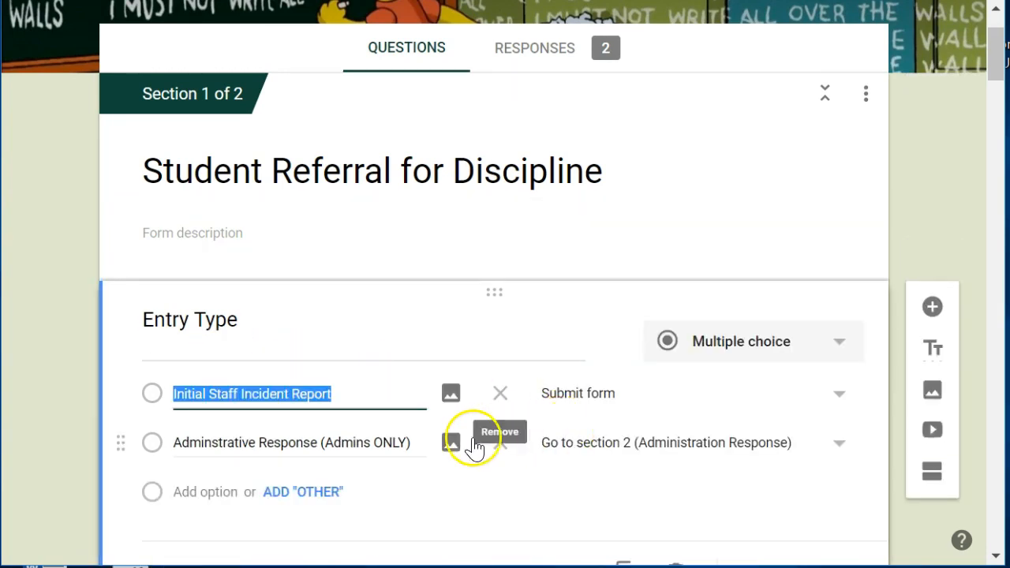
scroll(534, 477, down, 2)
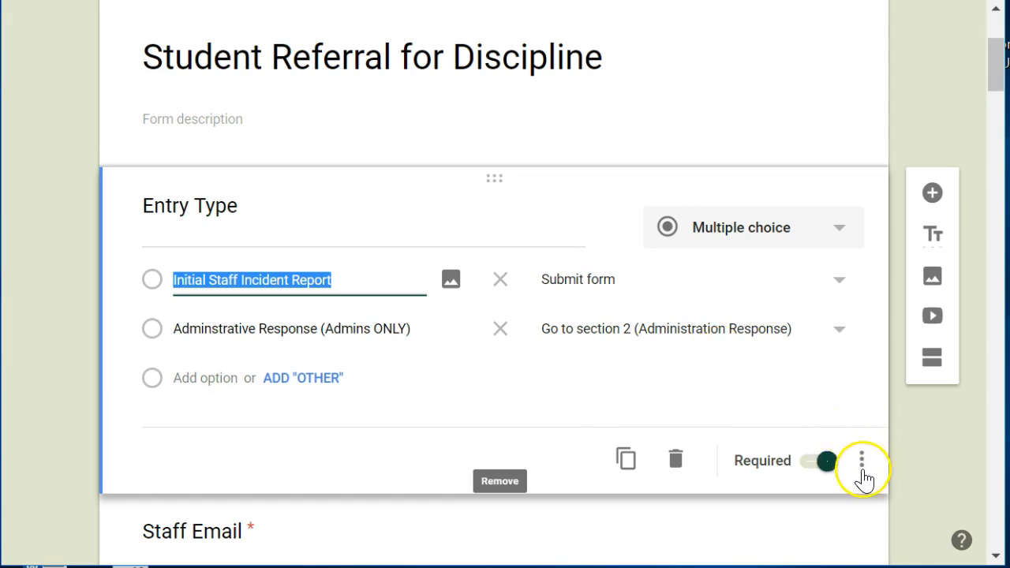
click(867, 457)
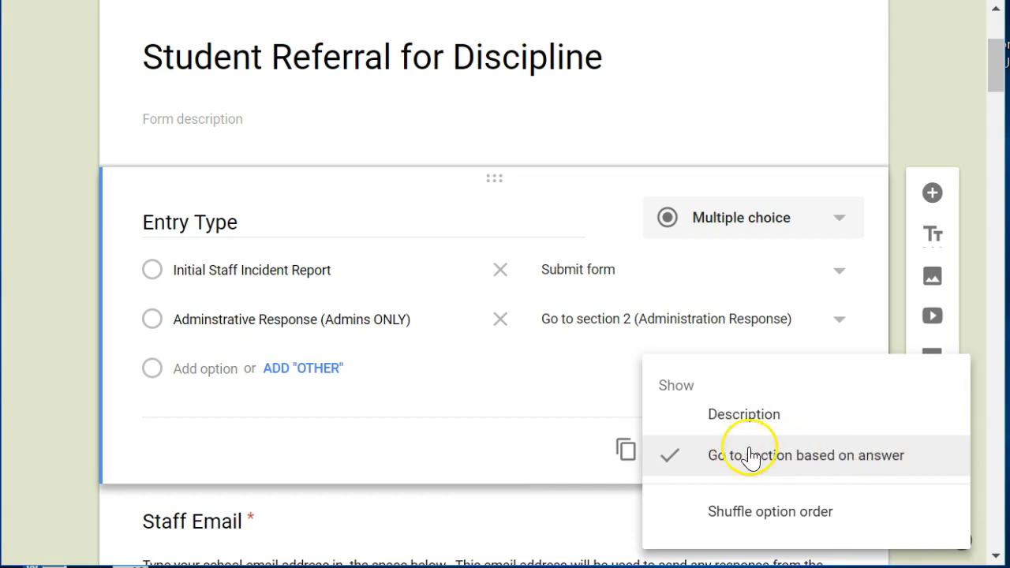
click(509, 384)
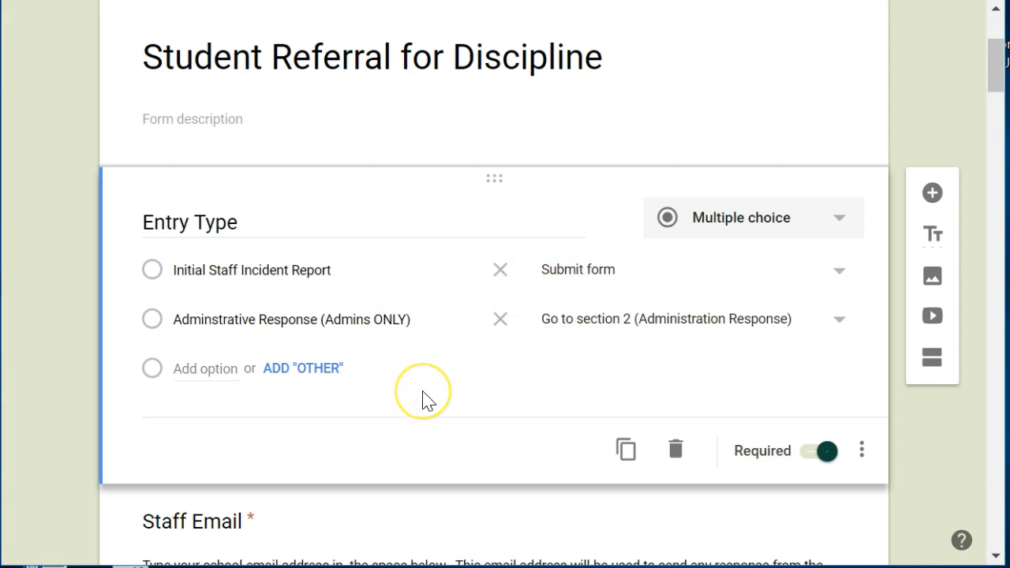
- Review the remaining questions of the referral form, from Staff Email through the Administration Response section to Admin Password
scroll(422, 398, down, 2)
scroll(422, 399, down, 5)
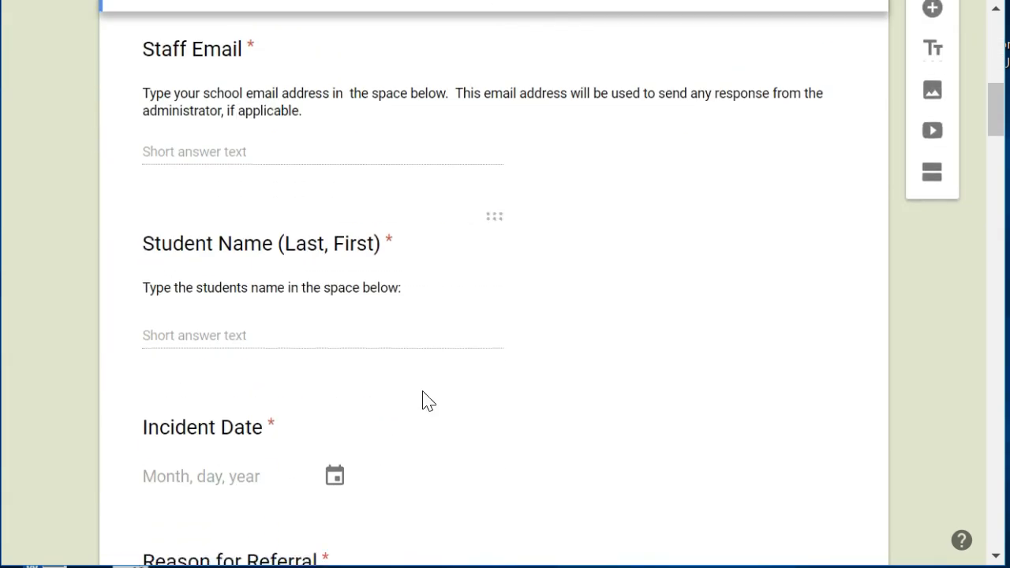
scroll(422, 394, down, 4)
click(418, 387)
scroll(418, 390, down, 12)
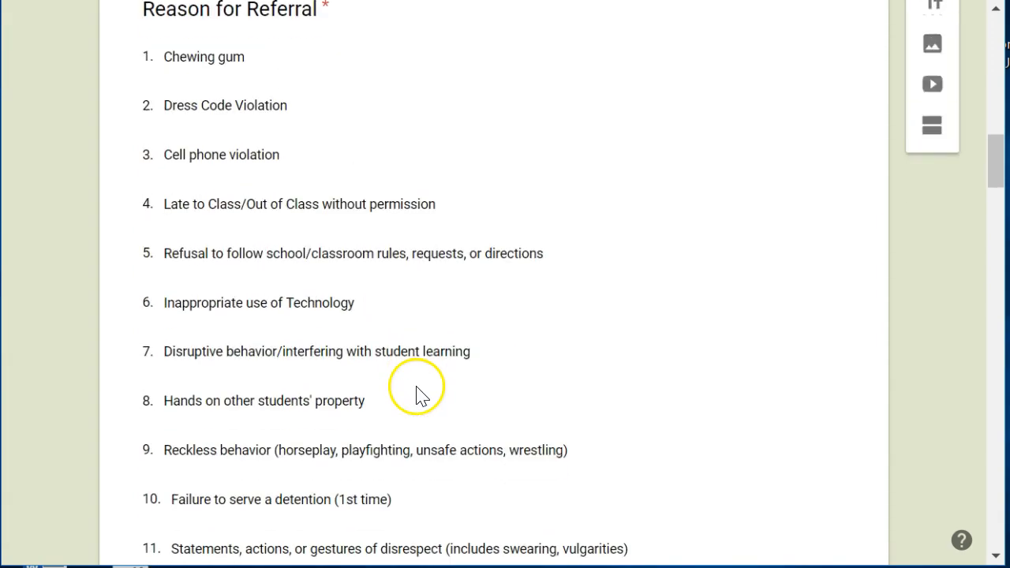
scroll(422, 395, down, 13)
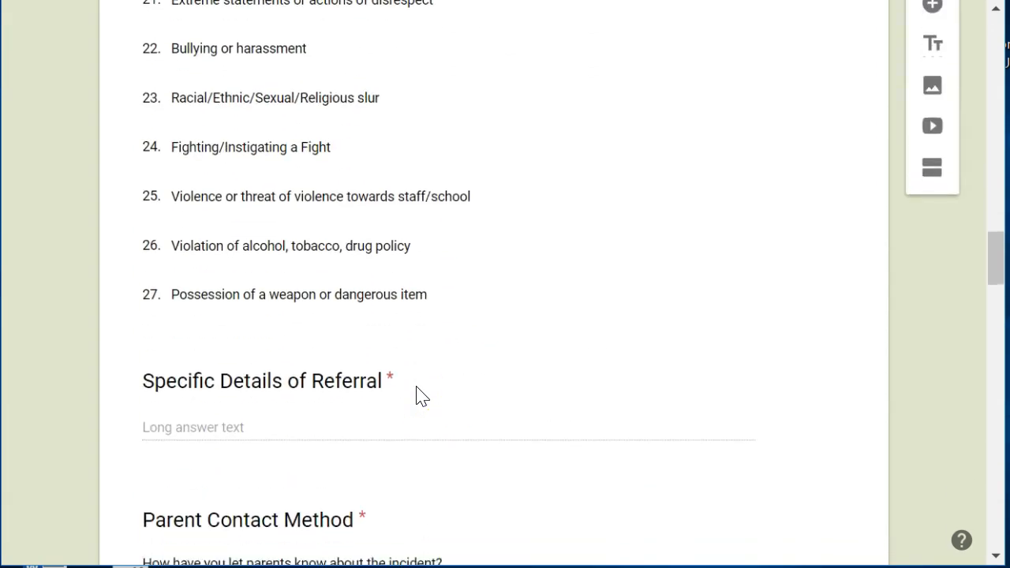
scroll(418, 396, down, 5)
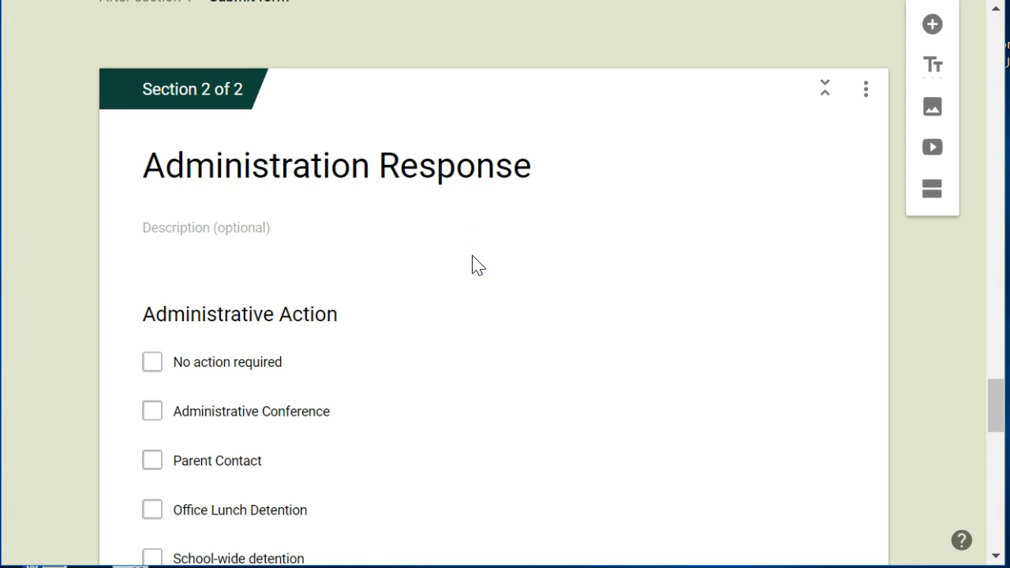
scroll(476, 265, down, 10)
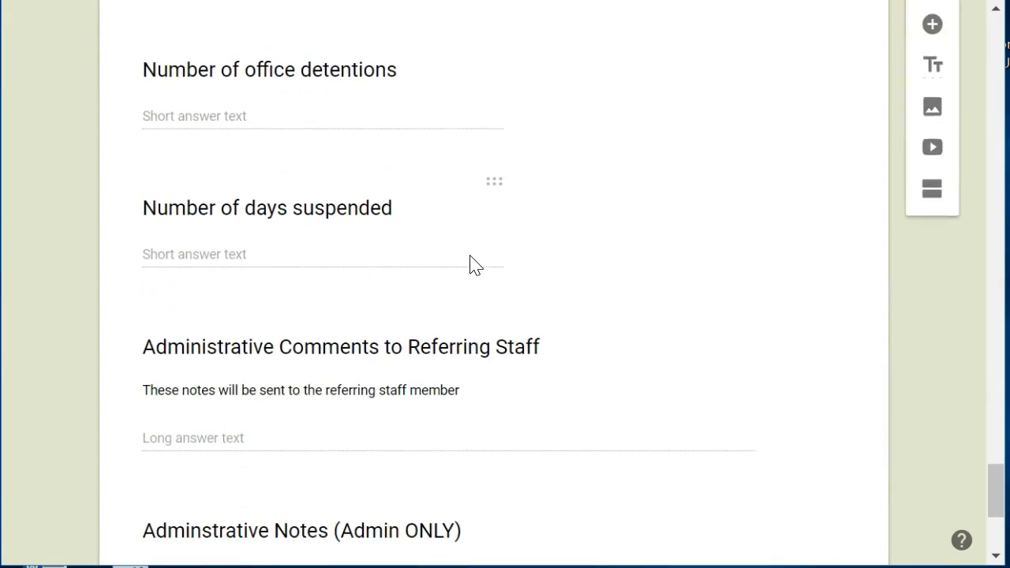
scroll(476, 264, down, 4)
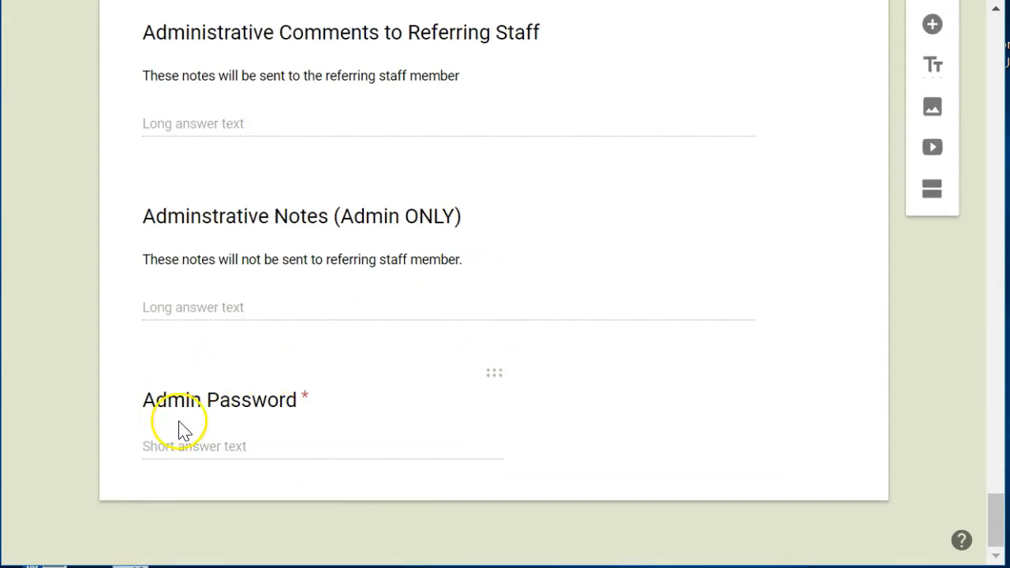
- Examine the Admin Password question's response validation rule and its display options
click(278, 447)
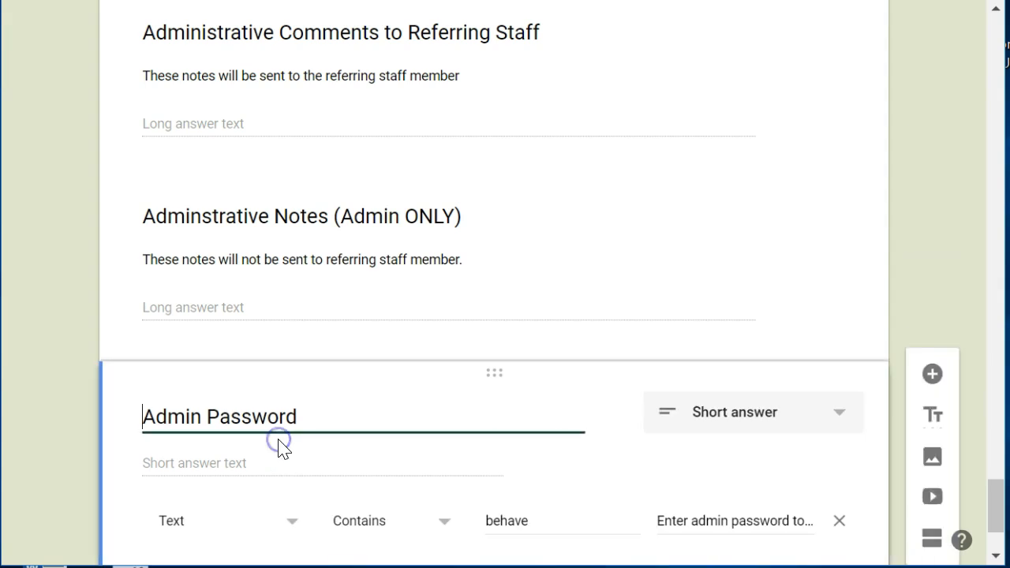
click(862, 471)
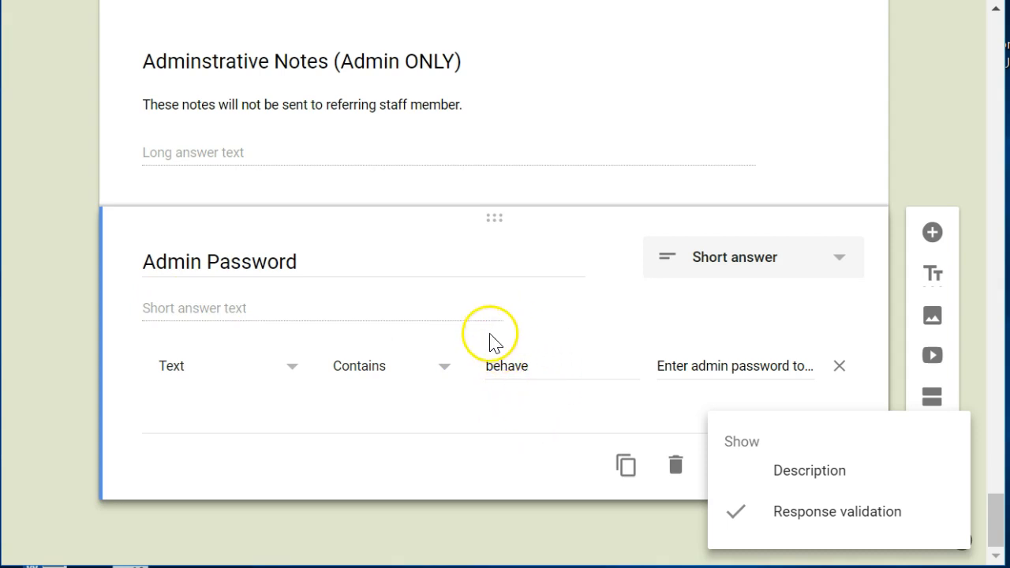
click(478, 434)
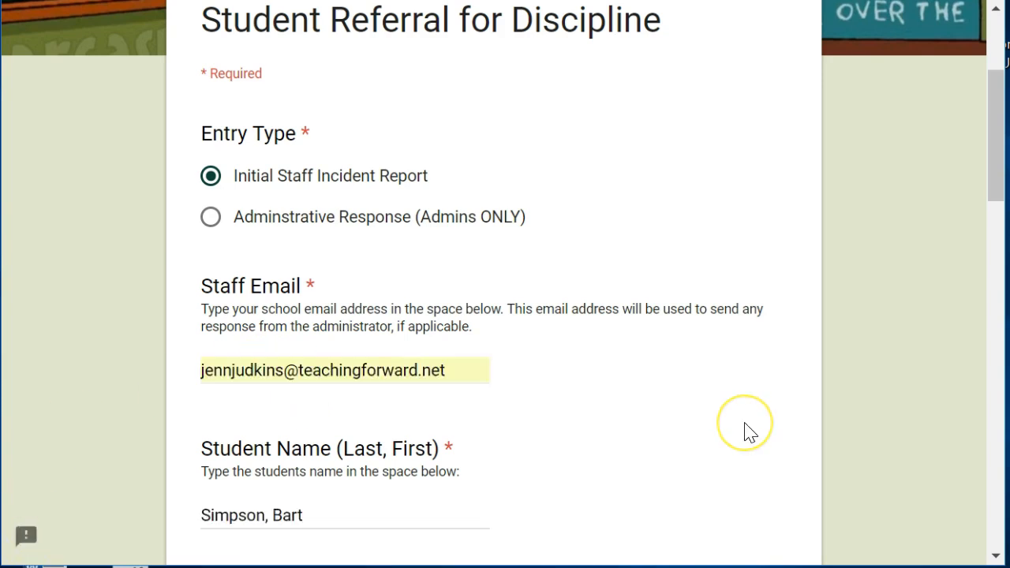
- Review the completed initial staff incident report for late arrival to class and submit the form
scroll(740, 424, down, 7)
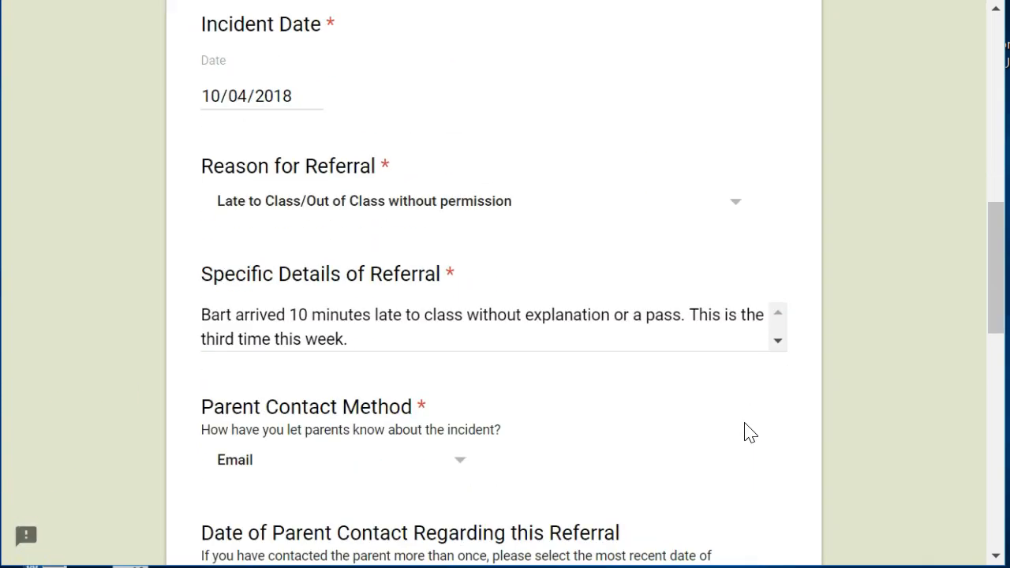
scroll(740, 425, down, 10)
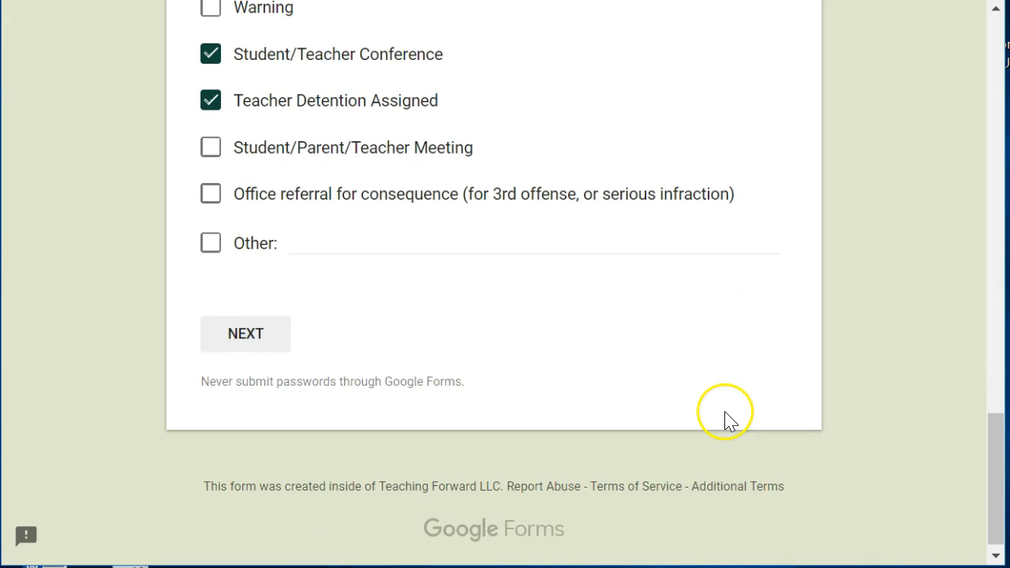
click(257, 341)
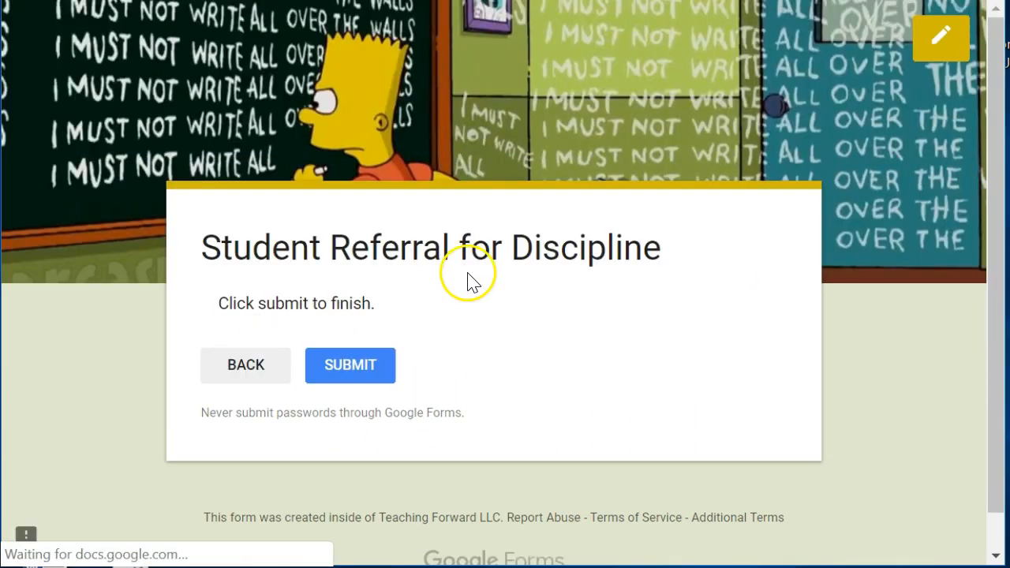
click(348, 366)
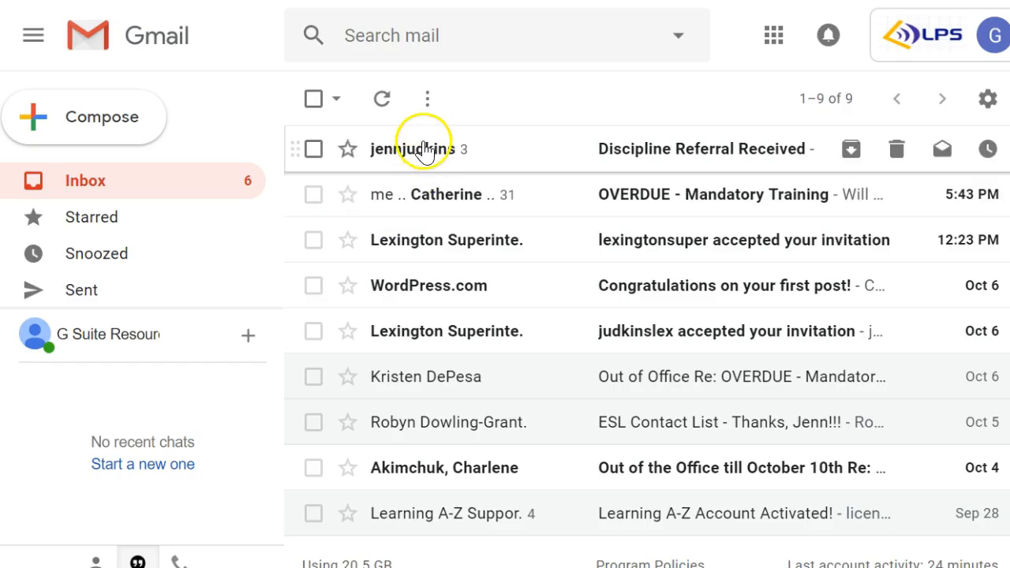
- Switch to Gmail, open the Discipline Referral Received email, and examine the form edit link and referral details
click(424, 140)
scroll(445, 436, down, 3)
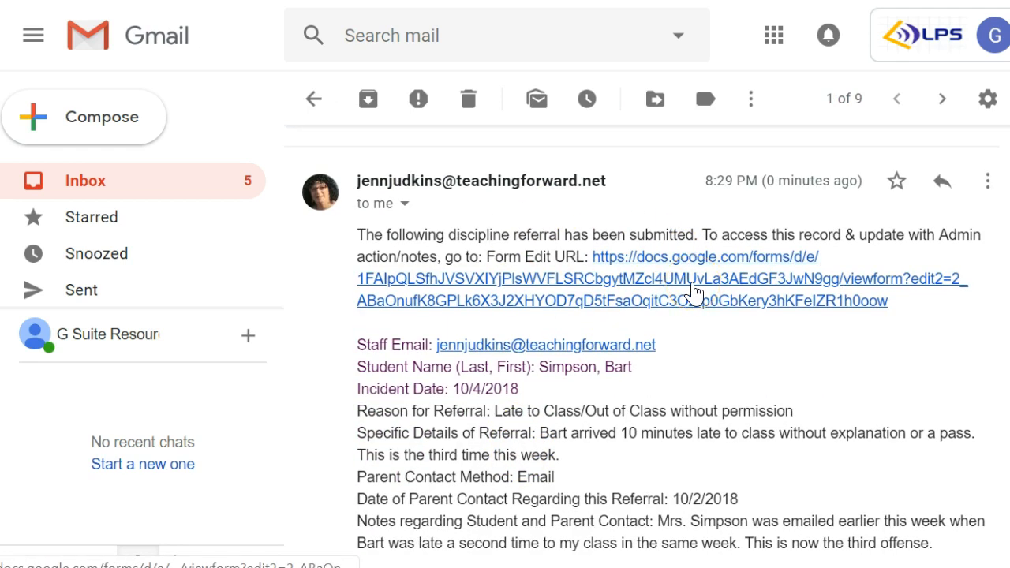
click(708, 313)
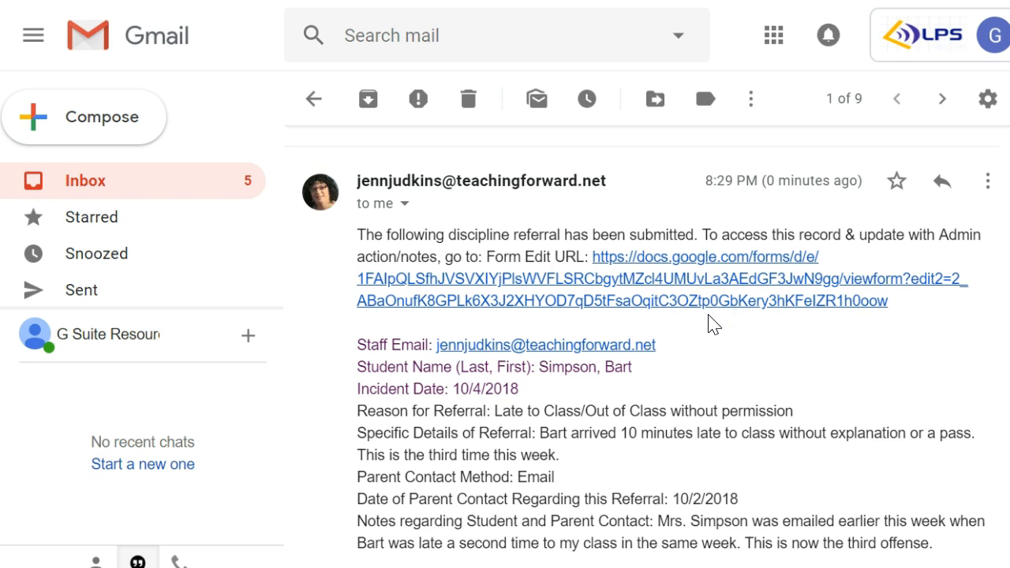
click(604, 462)
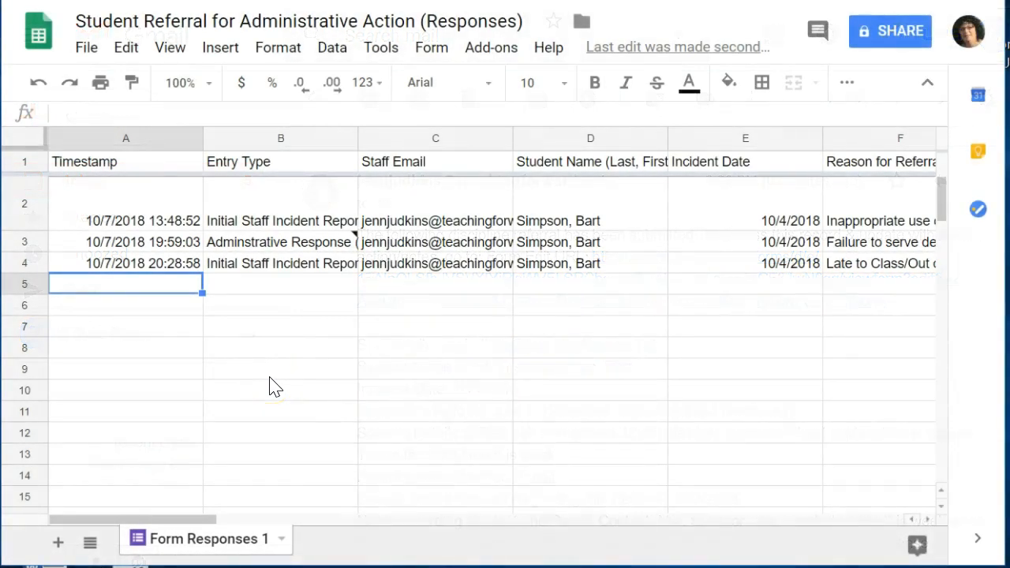
- Open the formMule email merge add-on in the responses spreadsheet and proceed past the trigger settings to the templates and send conditions
click(490, 48)
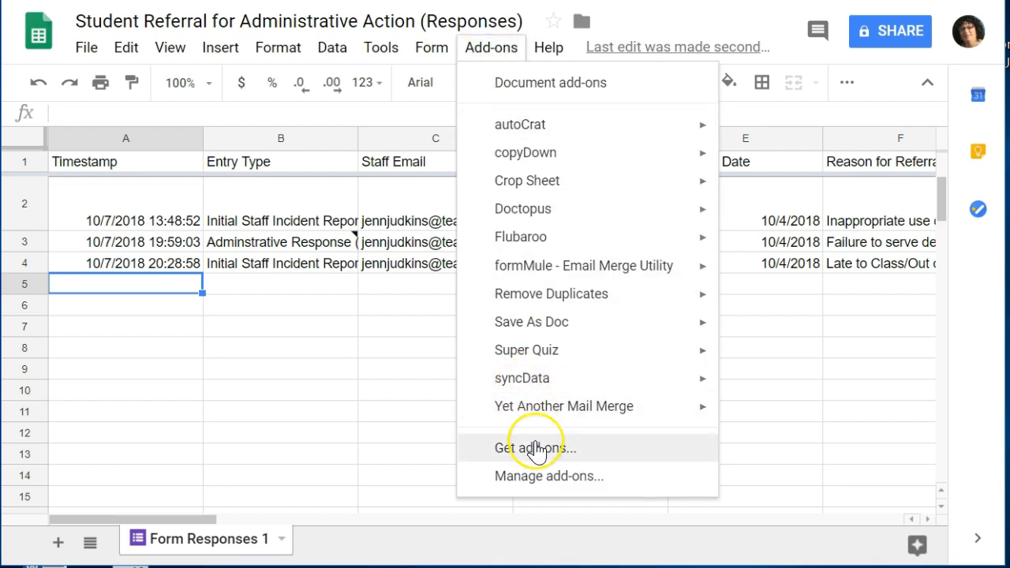
click(555, 262)
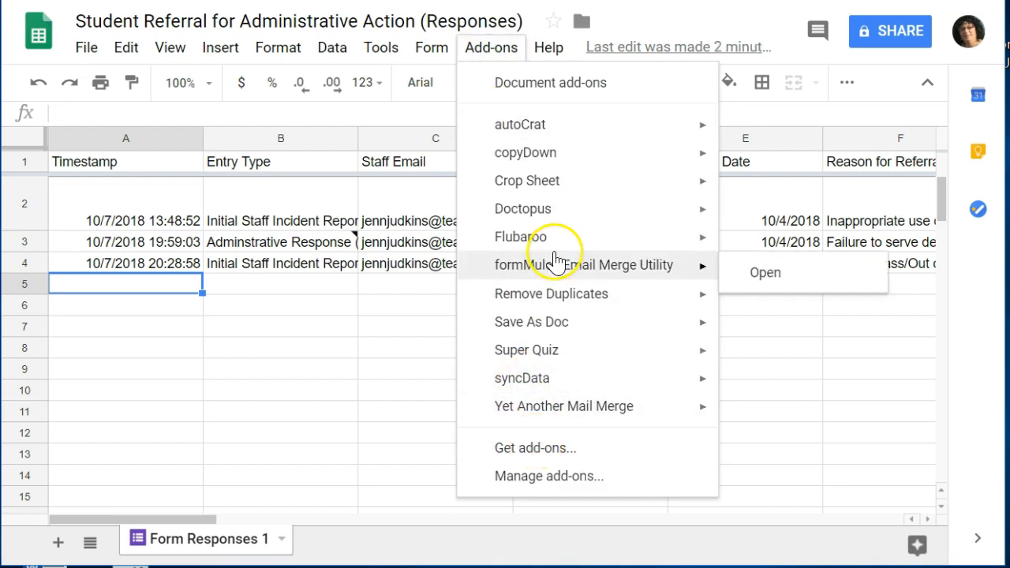
click(750, 270)
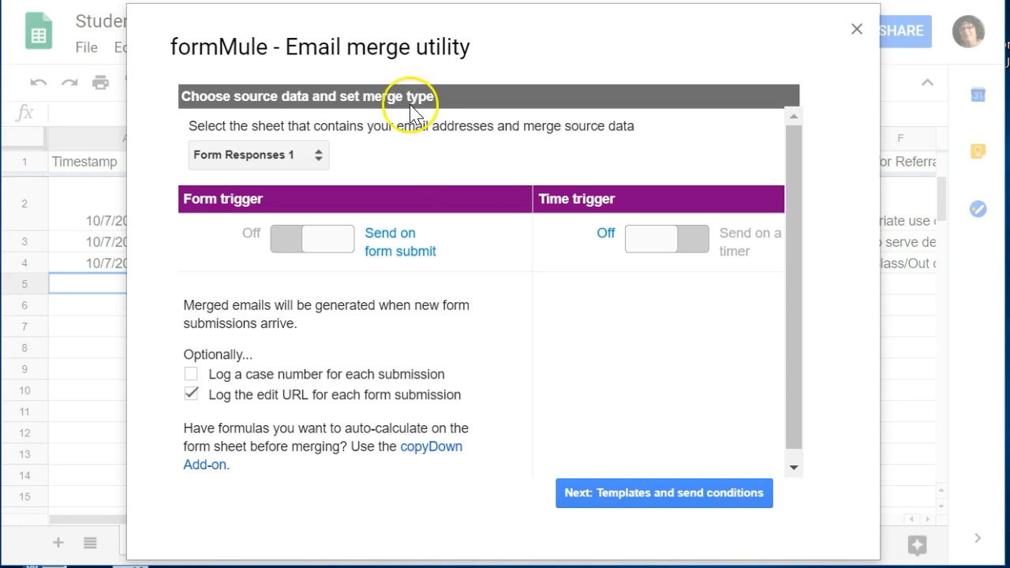
click(613, 502)
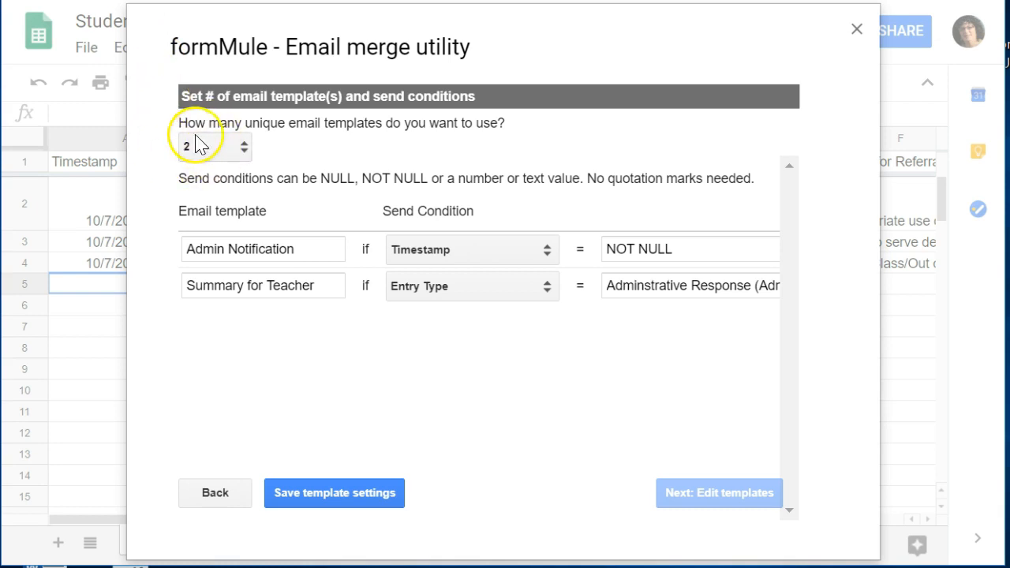
- Examine the number of email templates and the send conditions for Admin Notification and Summary for Teacher
click(244, 150)
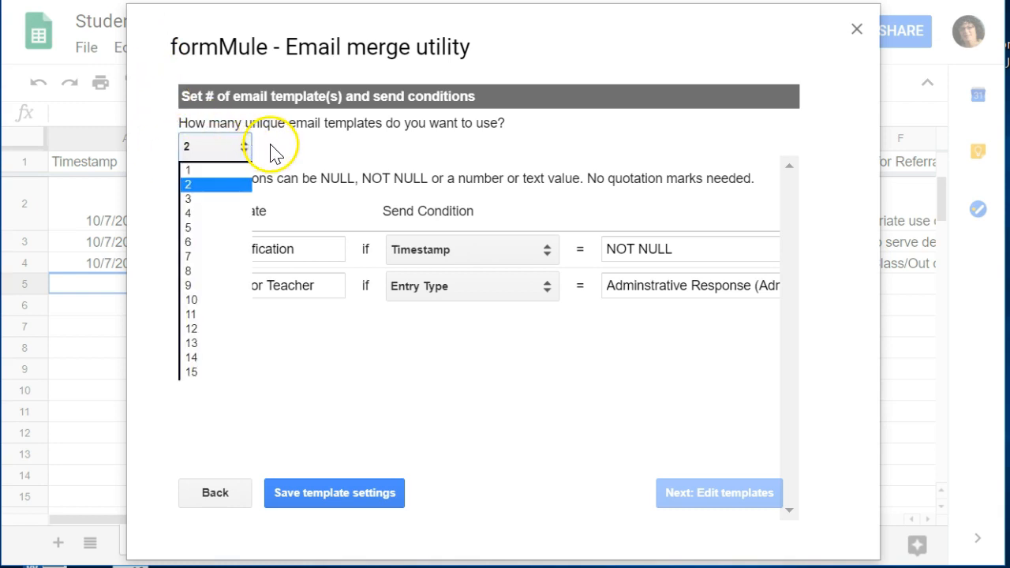
click(271, 149)
click(303, 250)
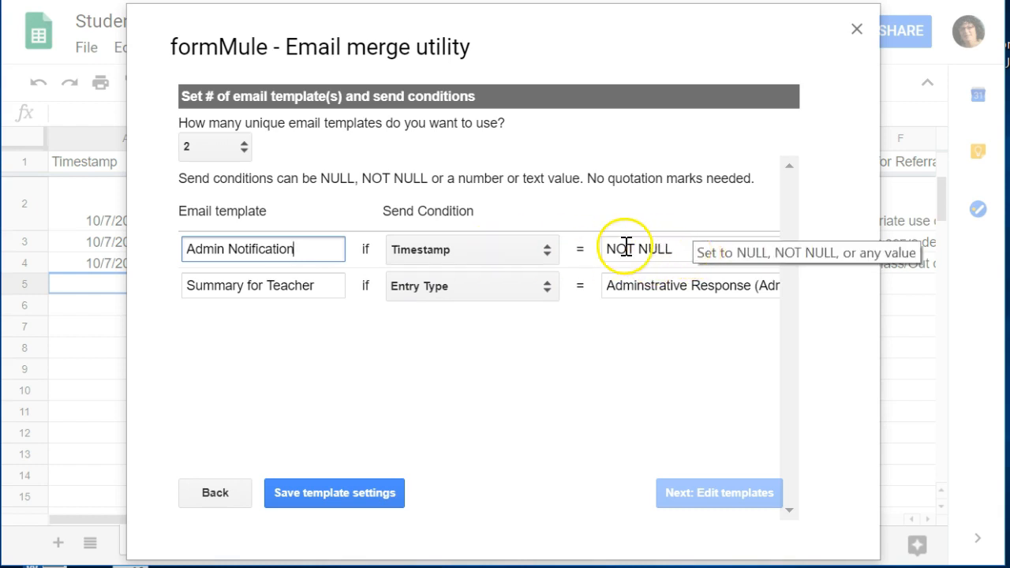
click(314, 287)
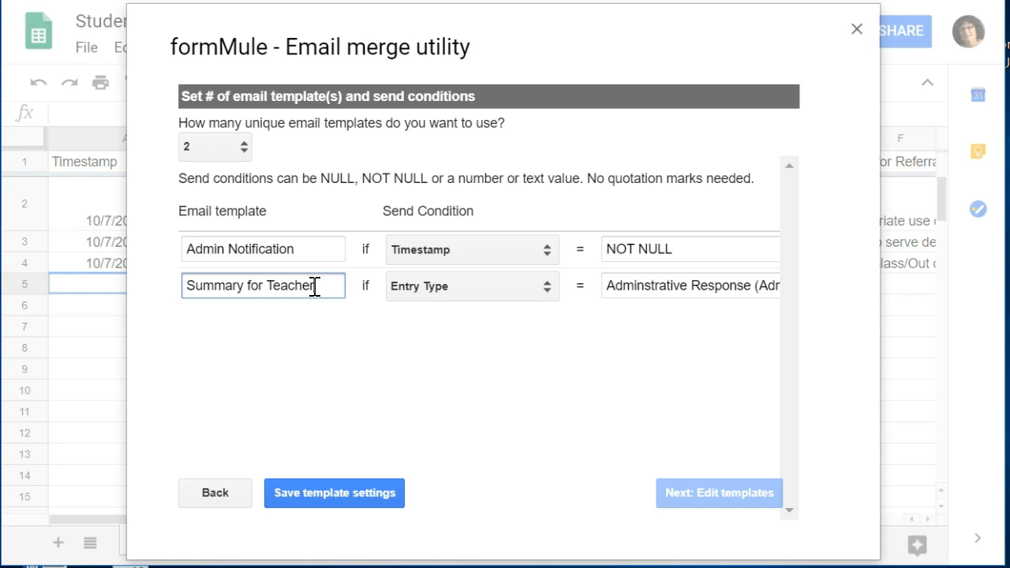
click(462, 288)
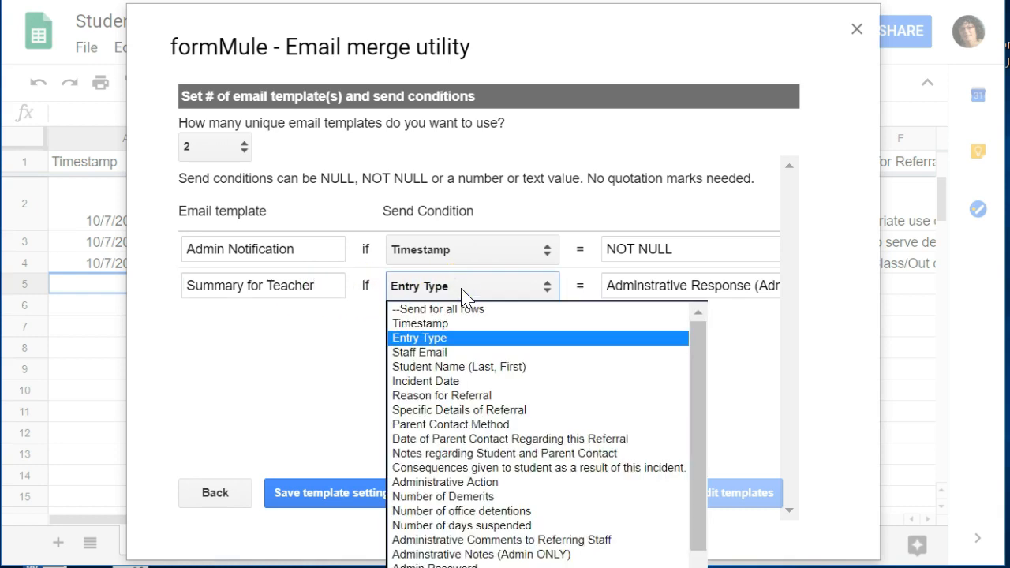
click(627, 286)
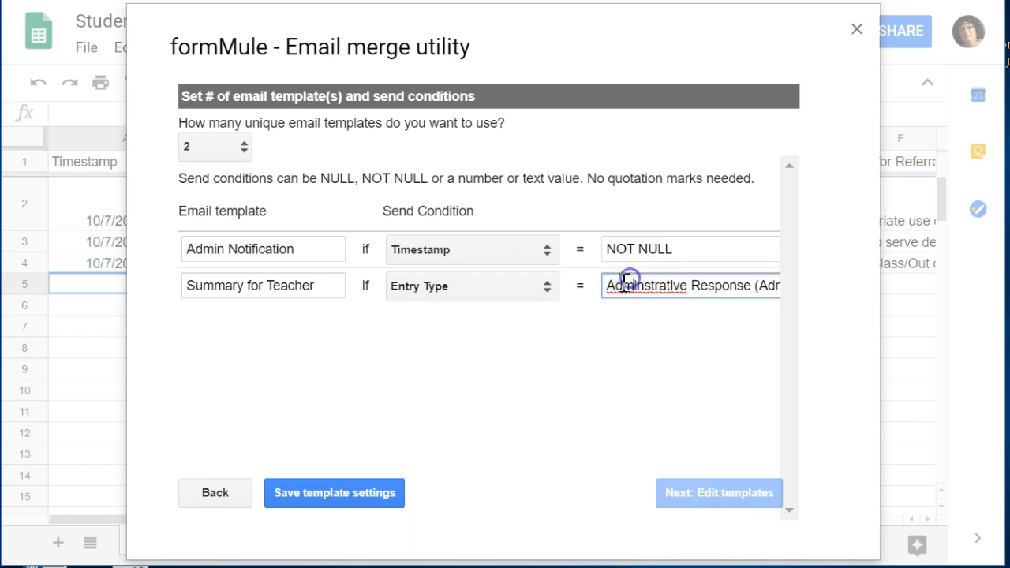
drag(605, 287, 788, 293)
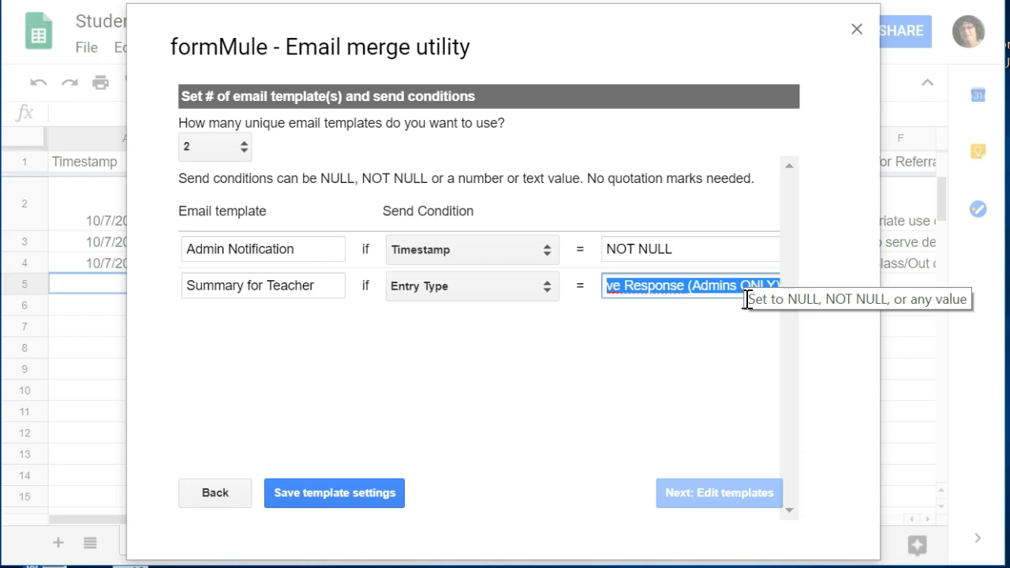
- Save the template settings and proceed to editing the email templates
click(523, 354)
click(337, 493)
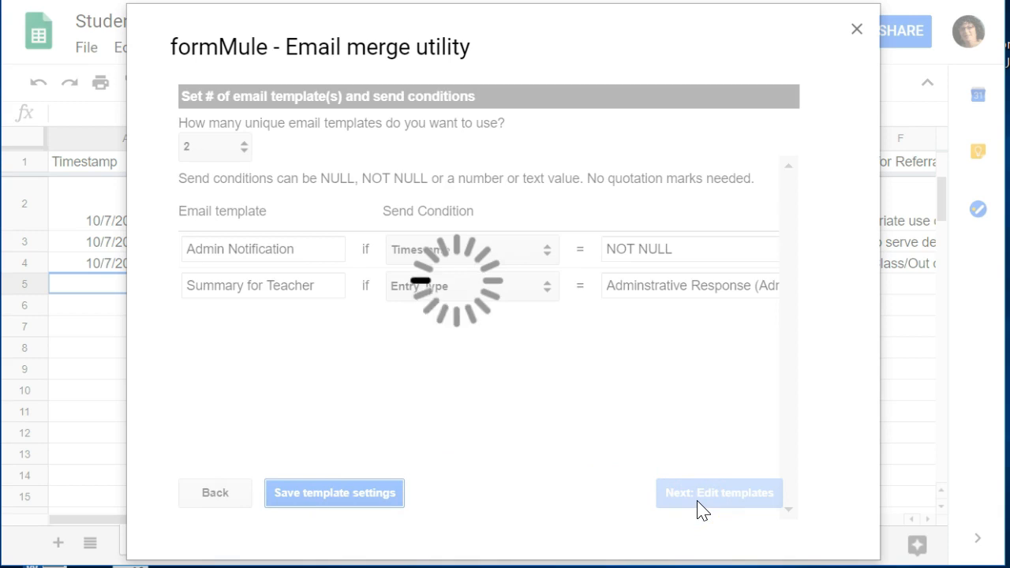
click(669, 497)
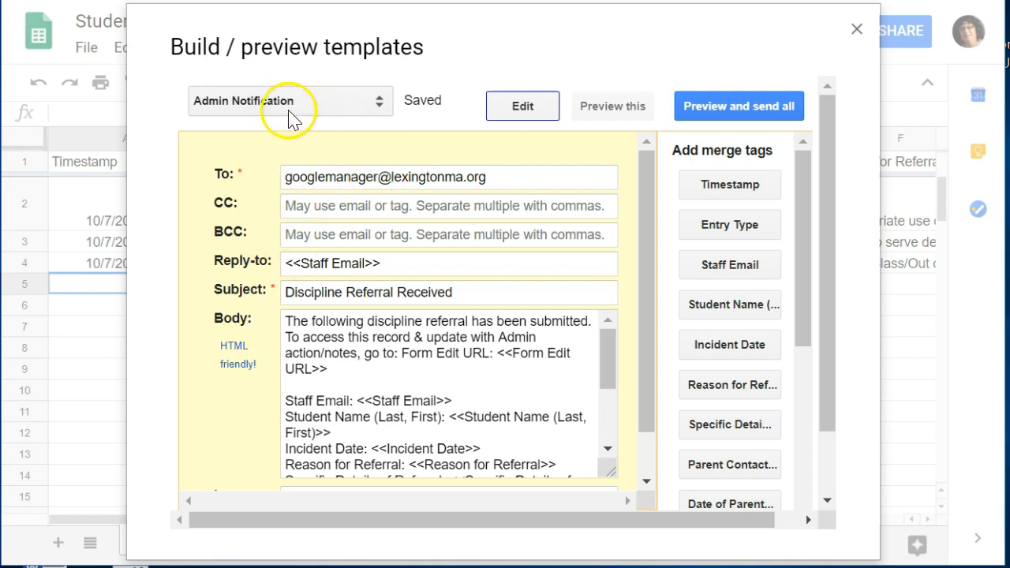
- Examine the recipient address in the Admin Notification template
click(302, 178)
drag(302, 178, 500, 172)
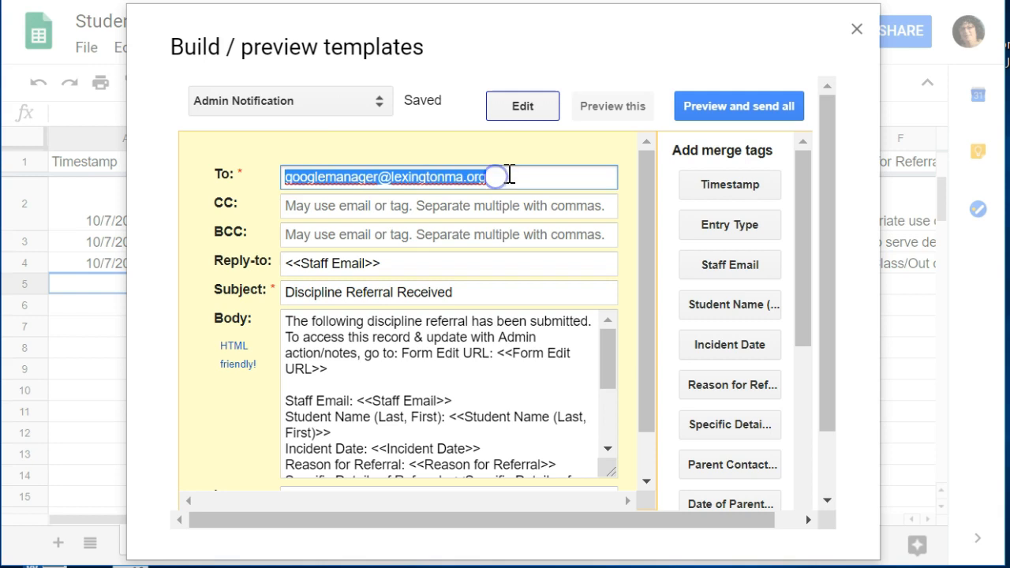
click(503, 172)
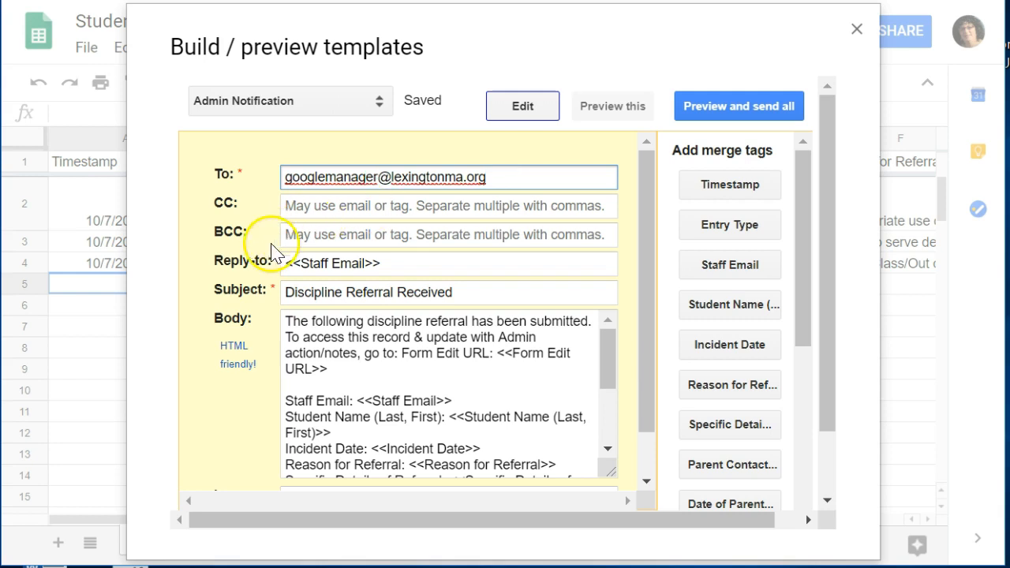
- Examine the reply-to address, the subject and the Form Edit URL tag in the Admin Notification template
drag(399, 269, 287, 268)
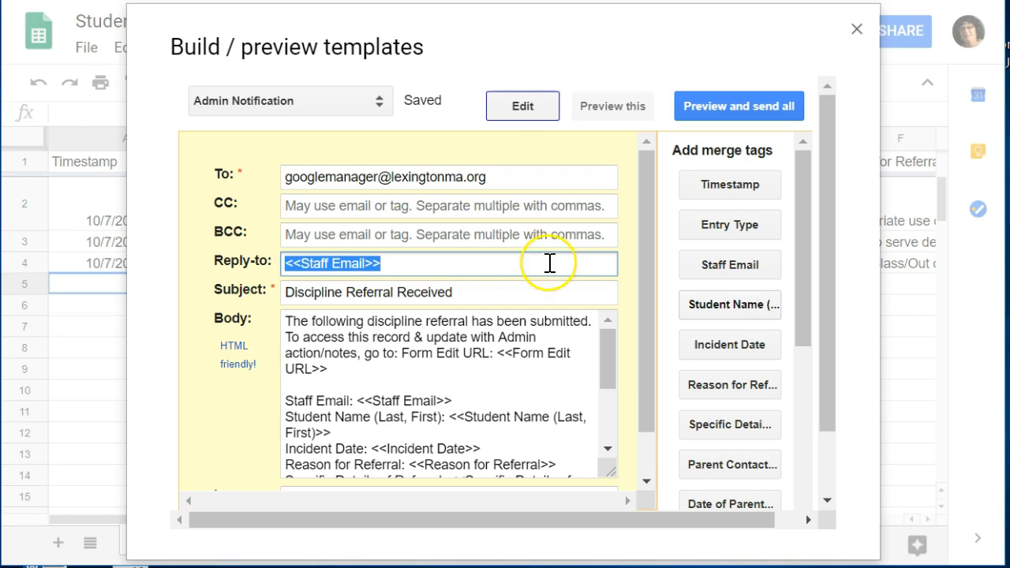
click(478, 290)
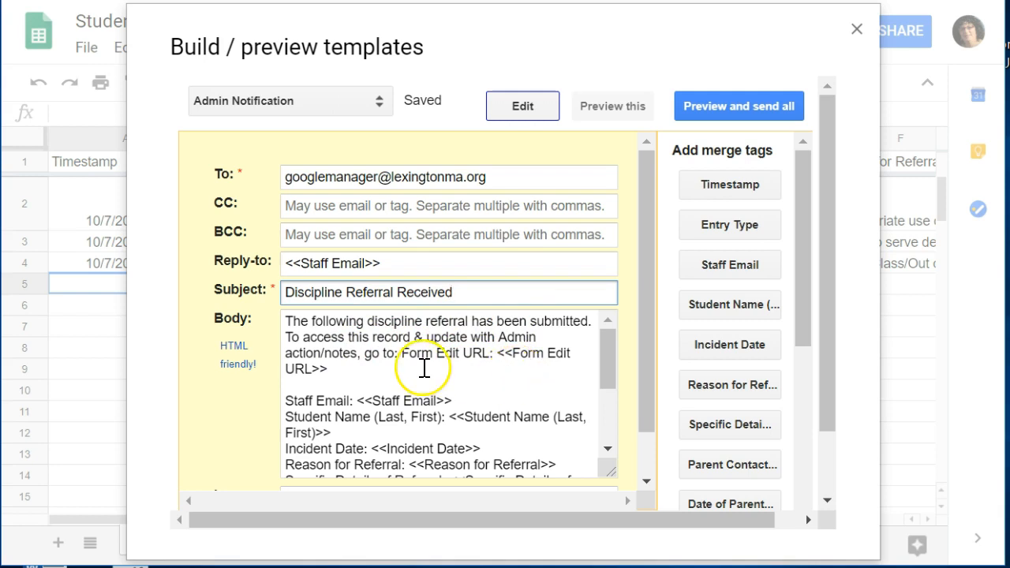
drag(401, 352, 426, 378)
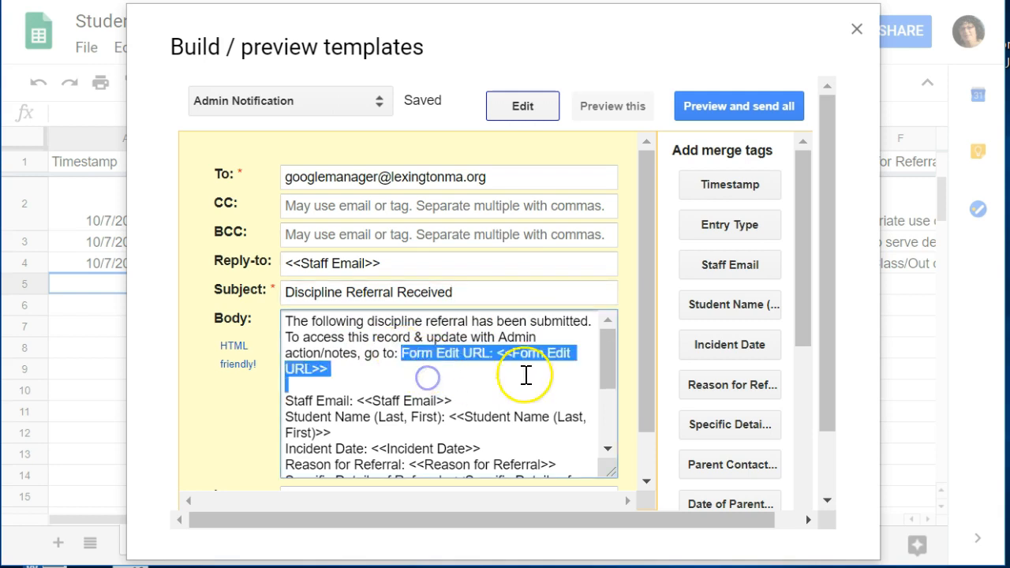
- Examine the available merge tags and the remaining referral fields in the body of the Admin Notification template
scroll(753, 371, down, 4)
scroll(750, 394, down, 5)
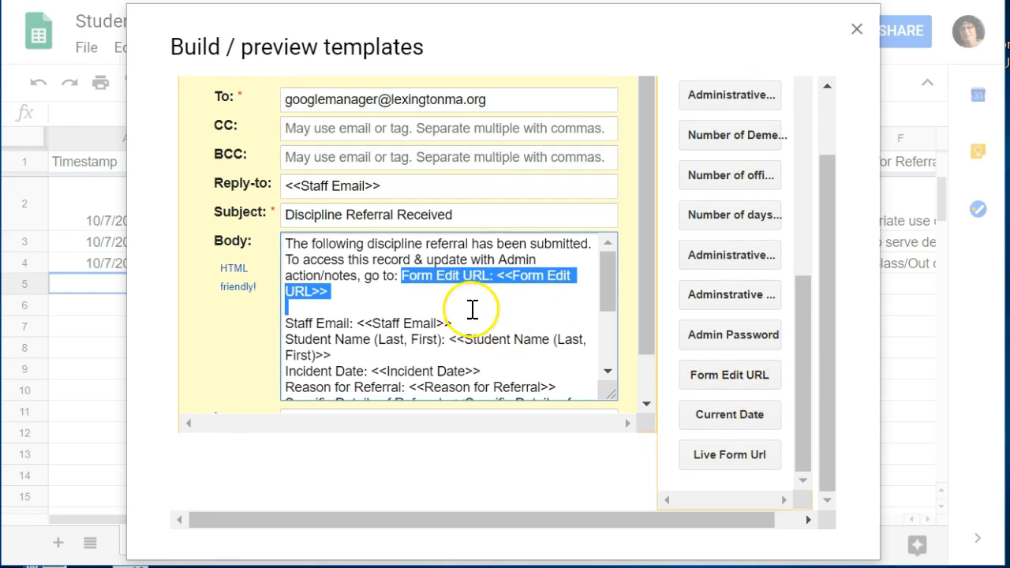
click(466, 294)
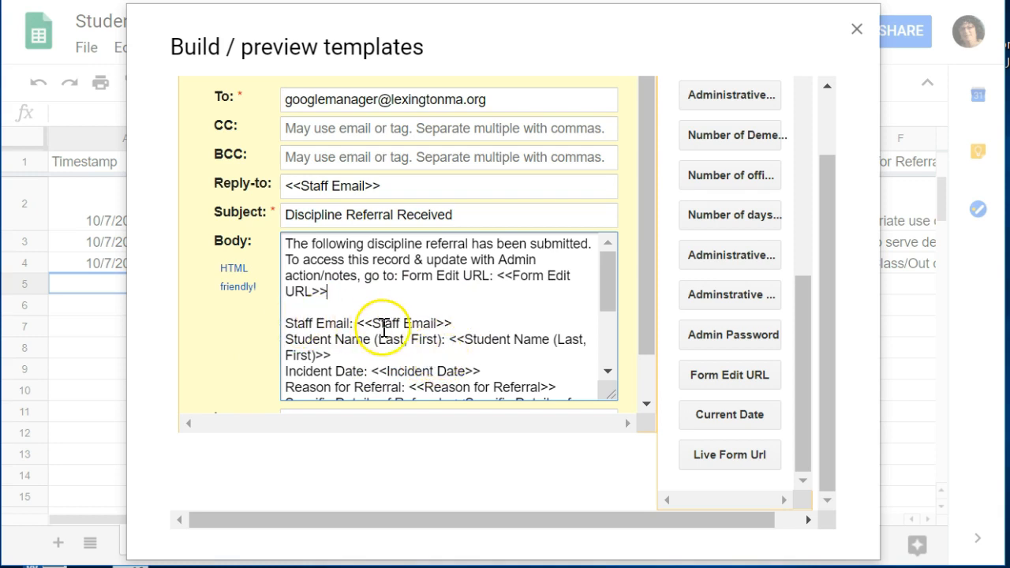
drag(804, 316, 831, 179)
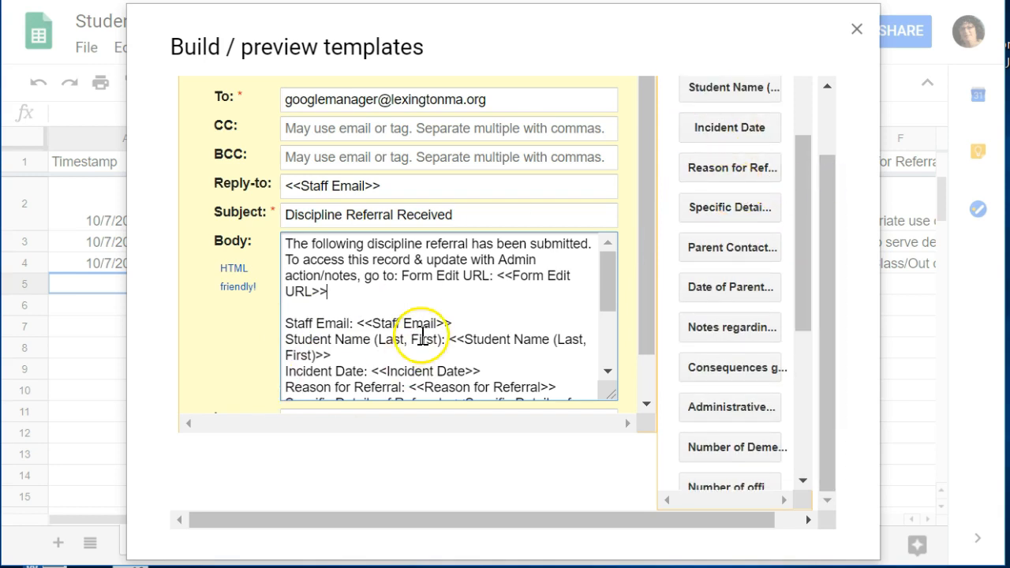
drag(608, 275, 612, 347)
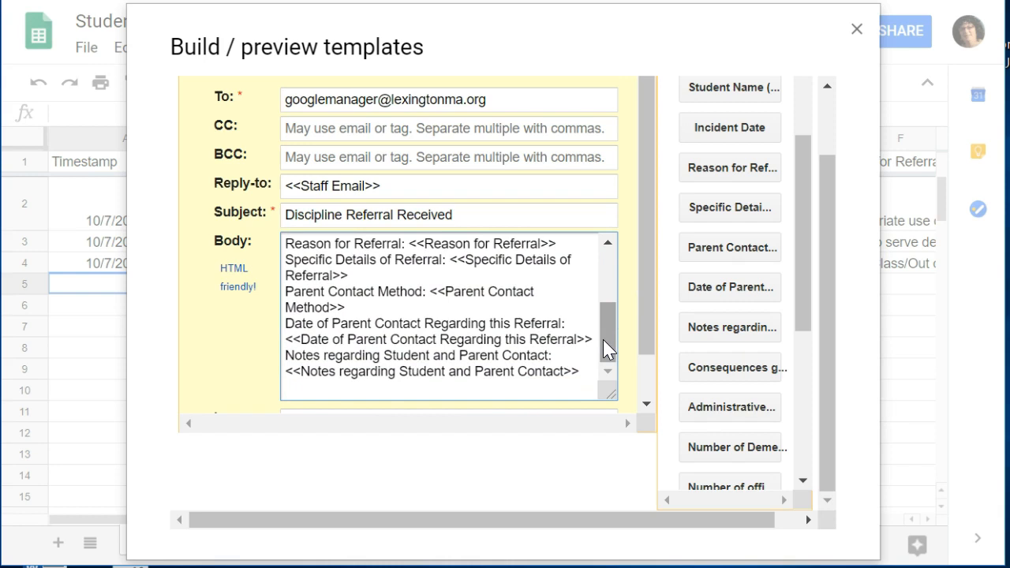
- Switch to the Summary for Teacher template and examine its recipient, reply-to address and subject
scroll(322, 203, up, 1)
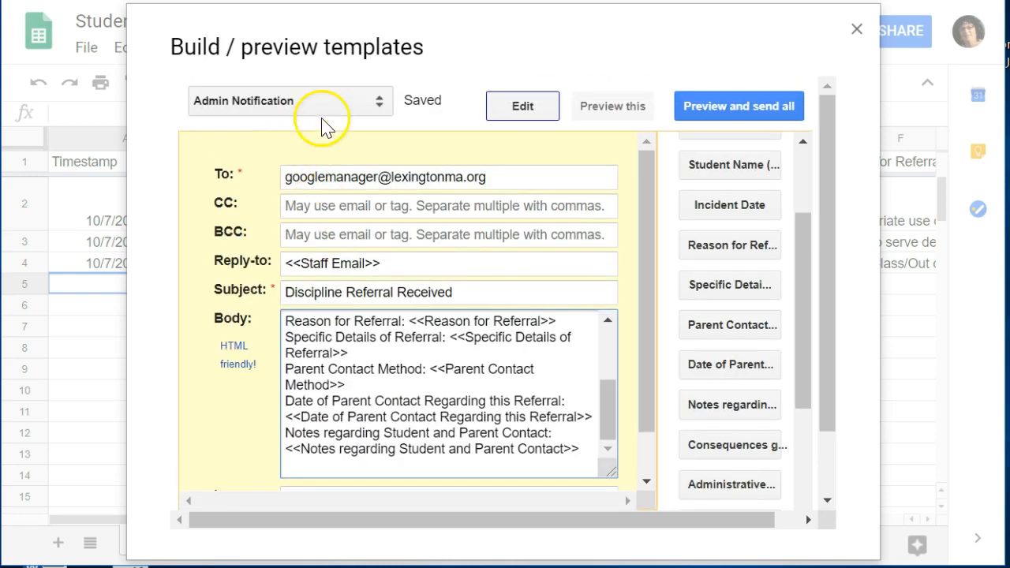
click(332, 101)
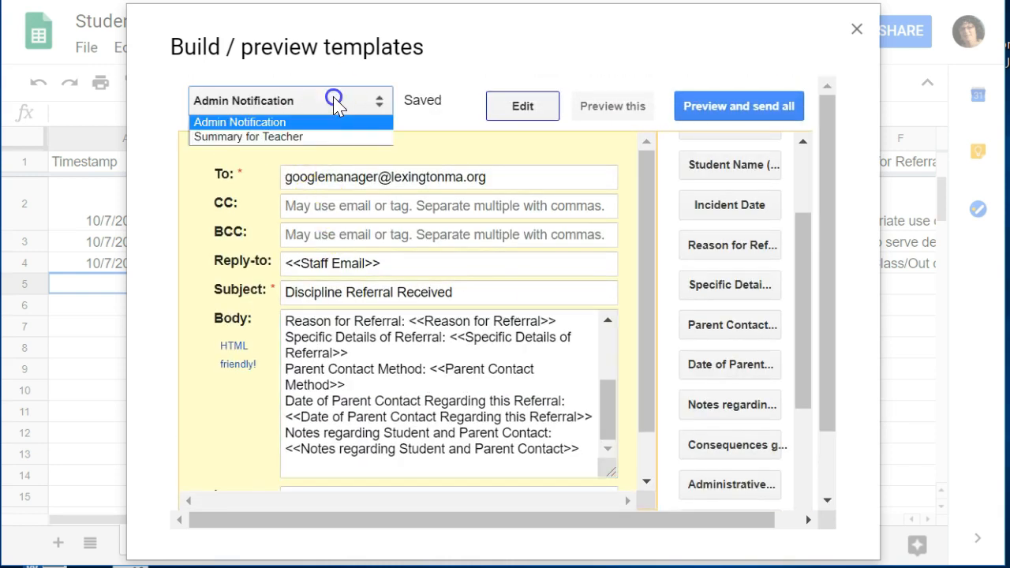
click(297, 140)
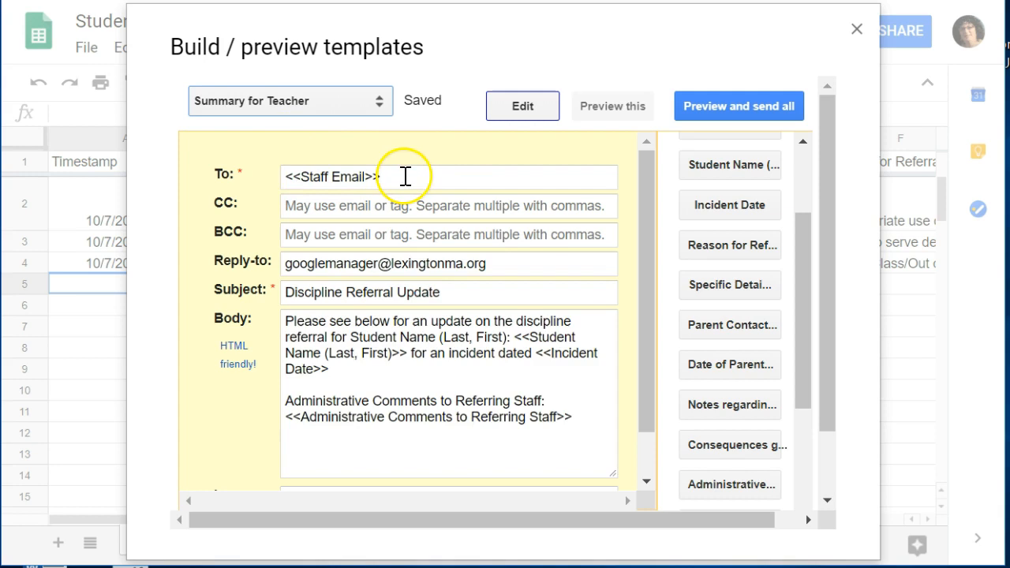
drag(379, 172, 274, 168)
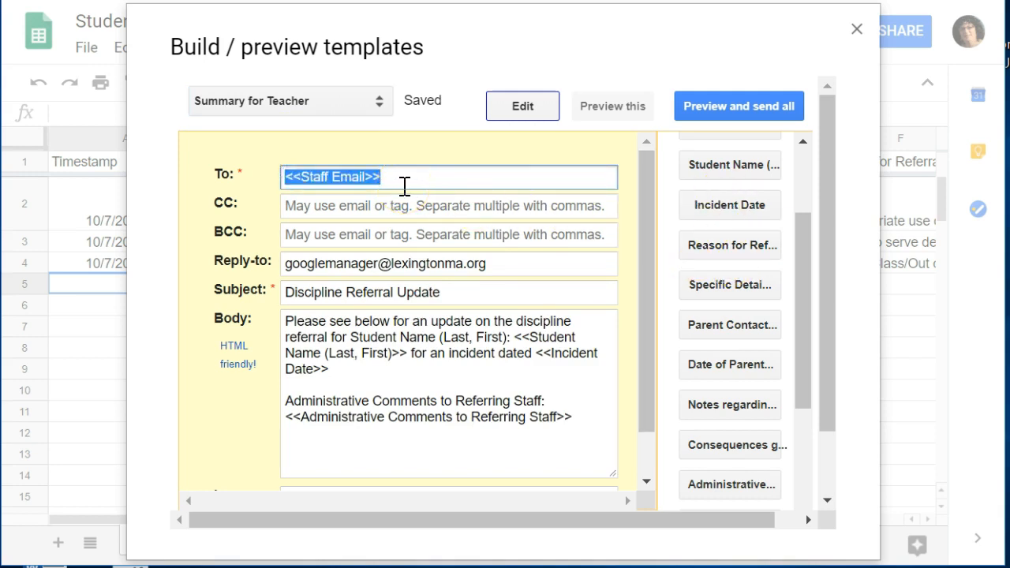
drag(488, 263, 282, 263)
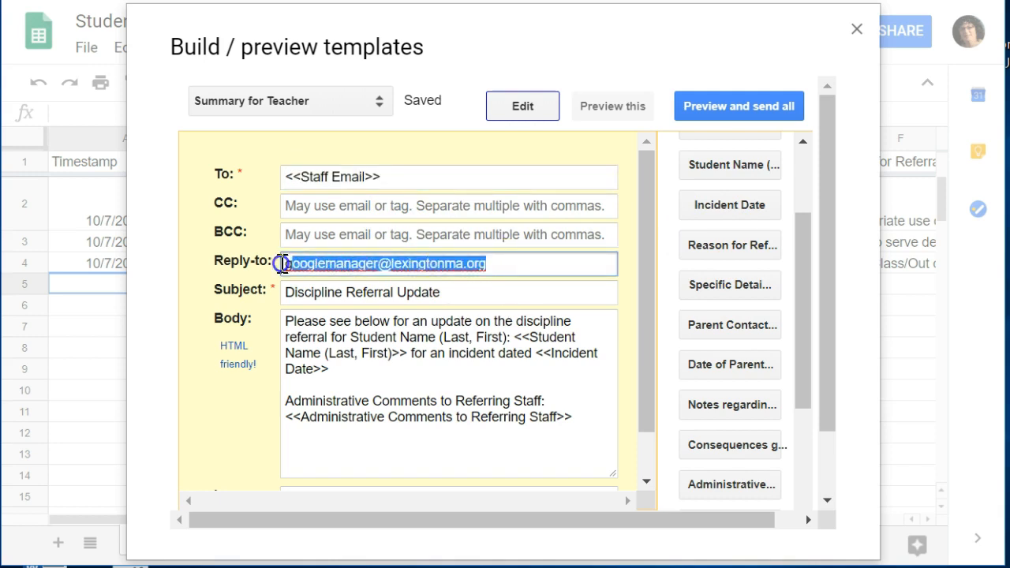
click(465, 294)
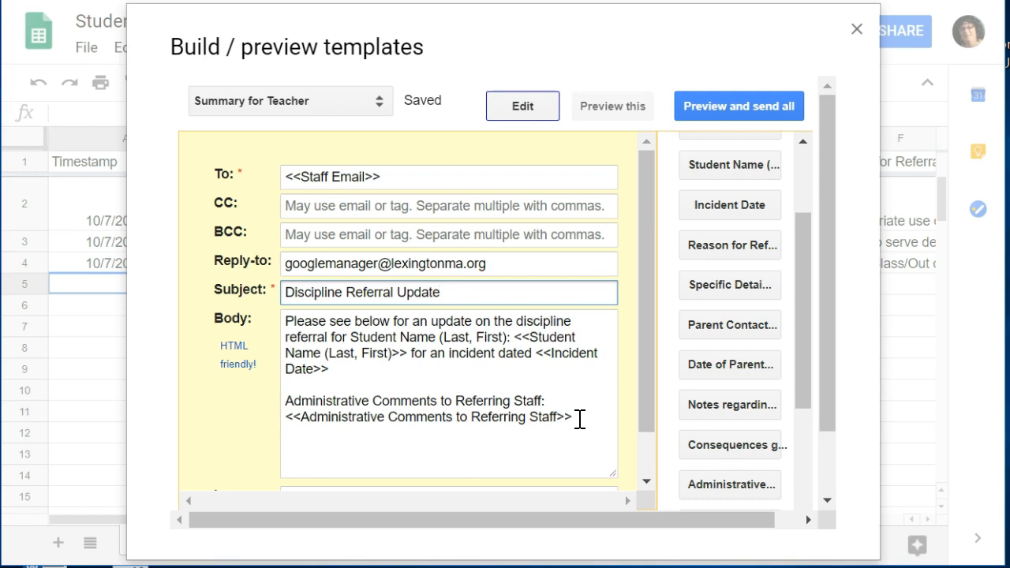
- Open the preview for sending all merged emails
click(750, 109)
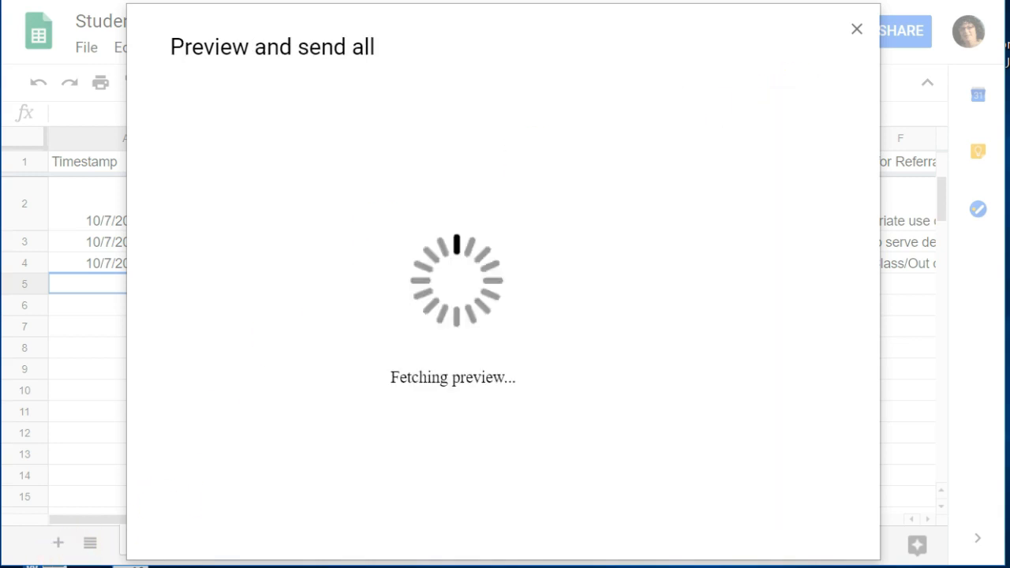